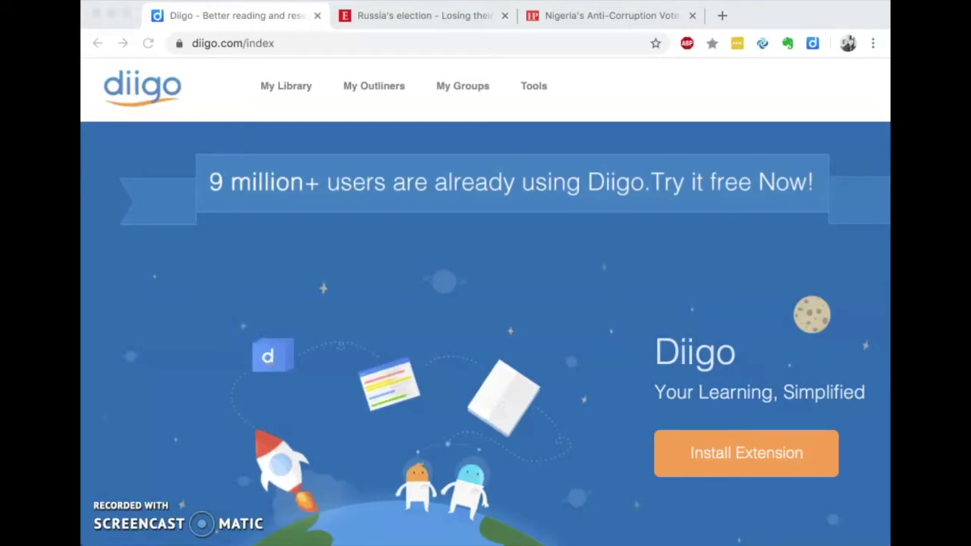
- Open My Library from the Diigo home page
{"action": "left_click", "coordinate": [286, 87]}
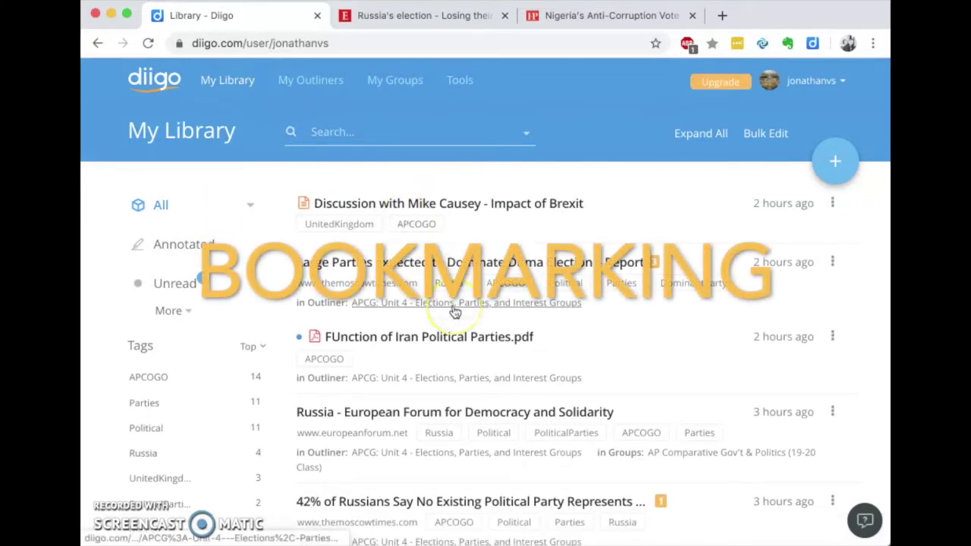
- Review the 16 saved bookmarks, then switch to the Russia's election article tab
{"action": "scroll", "coordinate": [452, 311], "scroll_direction": "down", "scroll_amount": 4}
{"action": "scroll", "coordinate": [452, 311], "scroll_direction": "down", "scroll_amount": 10}
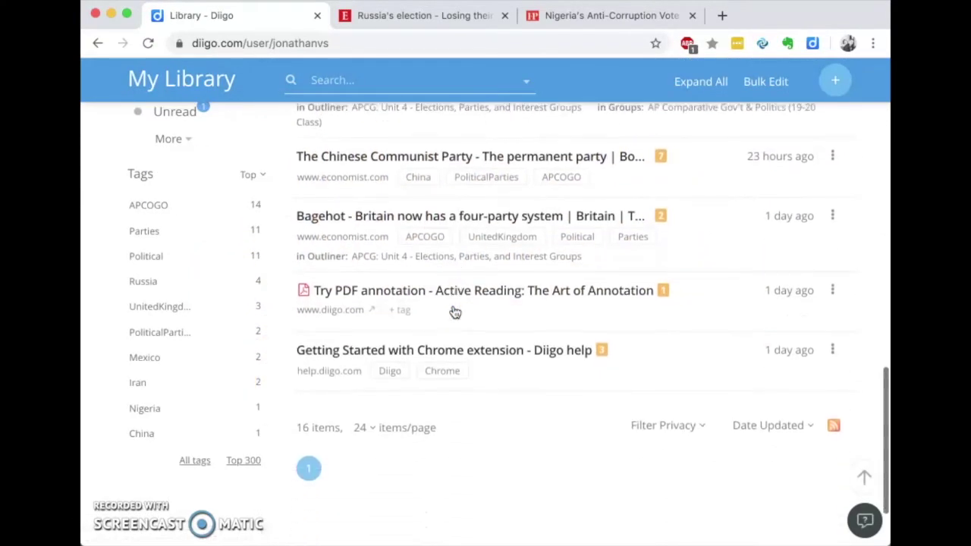
{"action": "scroll", "coordinate": [454, 311], "scroll_direction": "up", "scroll_amount": 8}
{"action": "scroll", "coordinate": [452, 311], "scroll_direction": "up", "scroll_amount": 6}
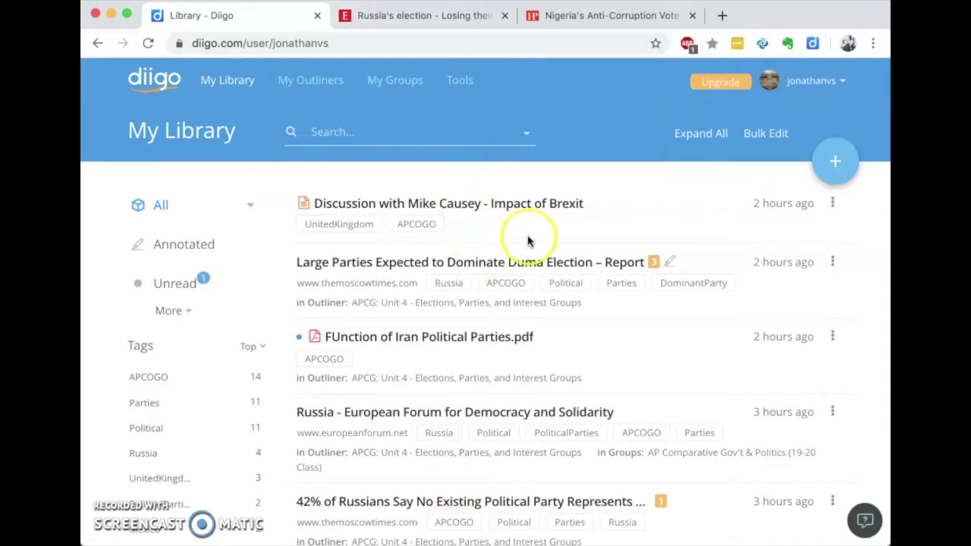
{"action": "left_click", "coordinate": [471, 17]}
- Start a new Diigo bookmark from the copied Economist 'Losing their grip' URL
{"action": "left_click", "coordinate": [473, 43]}
{"action": "key", "text": "super+c"}
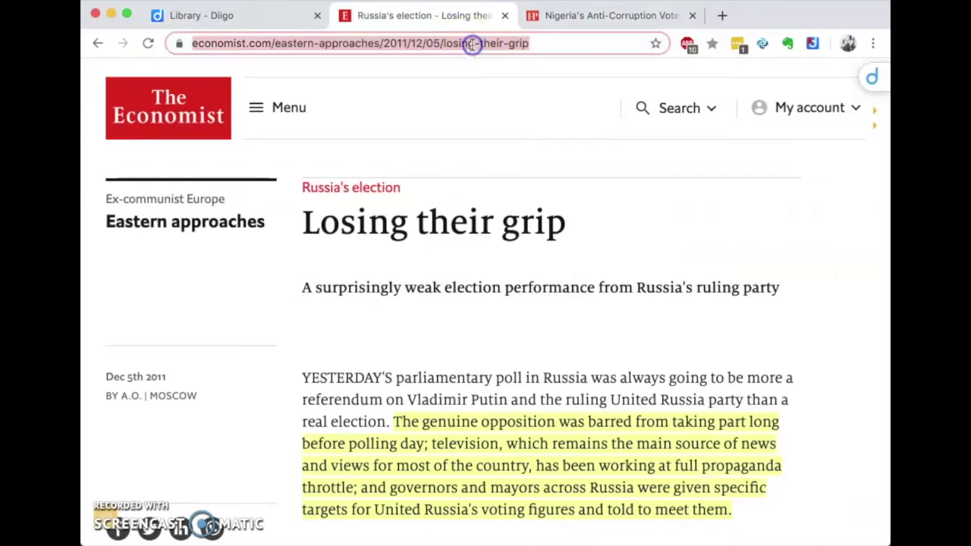
{"action": "left_click", "coordinate": [198, 16]}
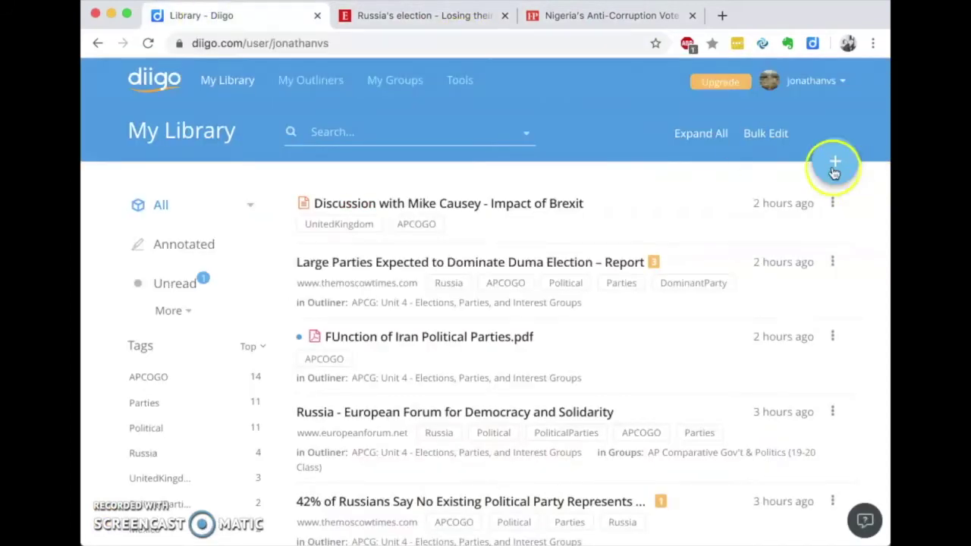
{"action": "left_click", "coordinate": [828, 166]}
{"action": "left_click", "coordinate": [834, 204]}
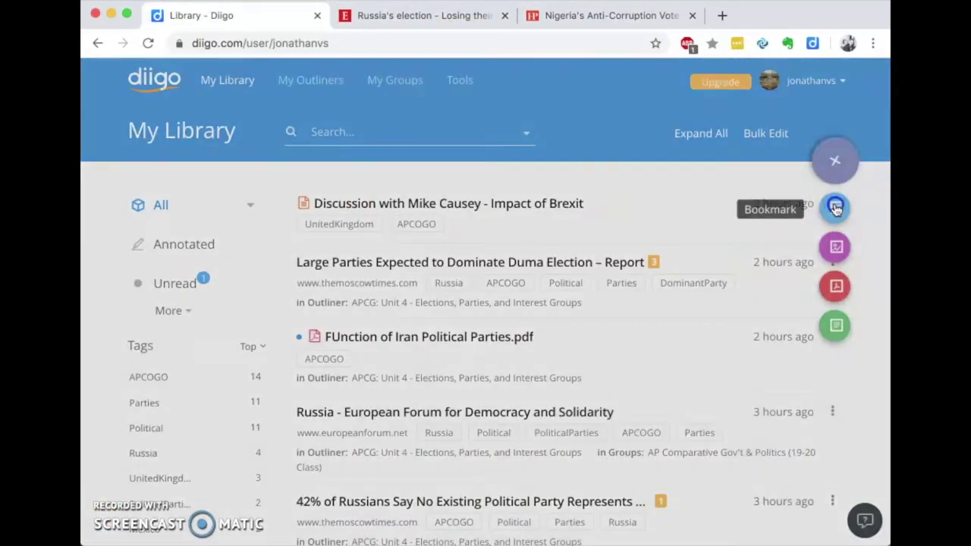
{"action": "key", "text": "super+v"}
{"action": "left_click", "coordinate": [678, 273]}
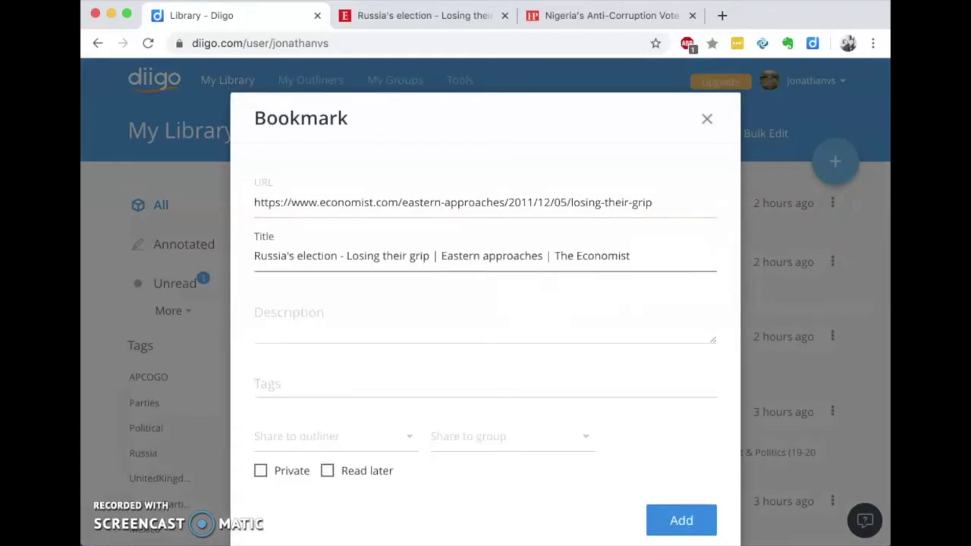
- Tag the bookmark APCOGO and Russia and add it to the library
{"action": "left_click", "coordinate": [304, 379]}
{"action": "type", "text": "Ap"}
{"action": "left_click", "coordinate": [314, 425]}
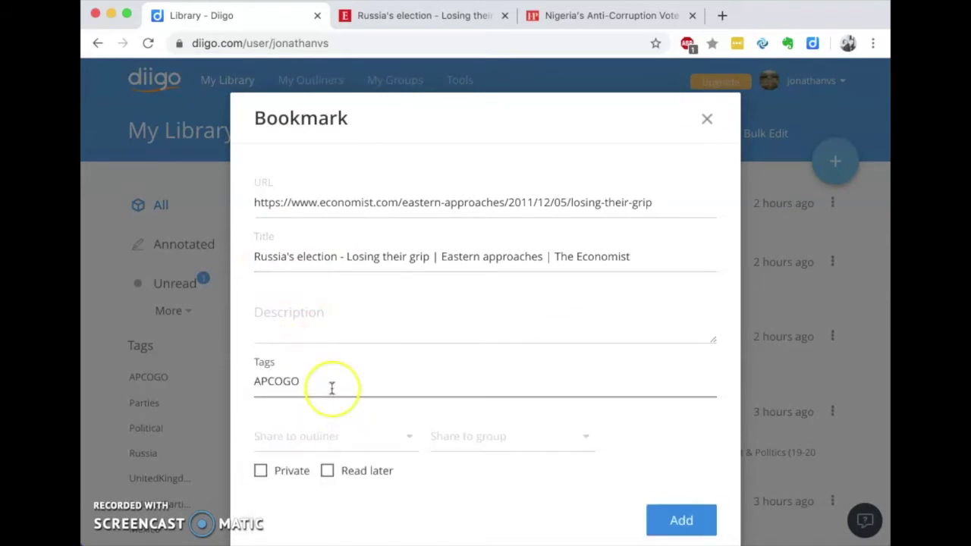
{"action": "type", "text": "Russi"}
{"action": "left_click", "coordinate": [337, 417]}
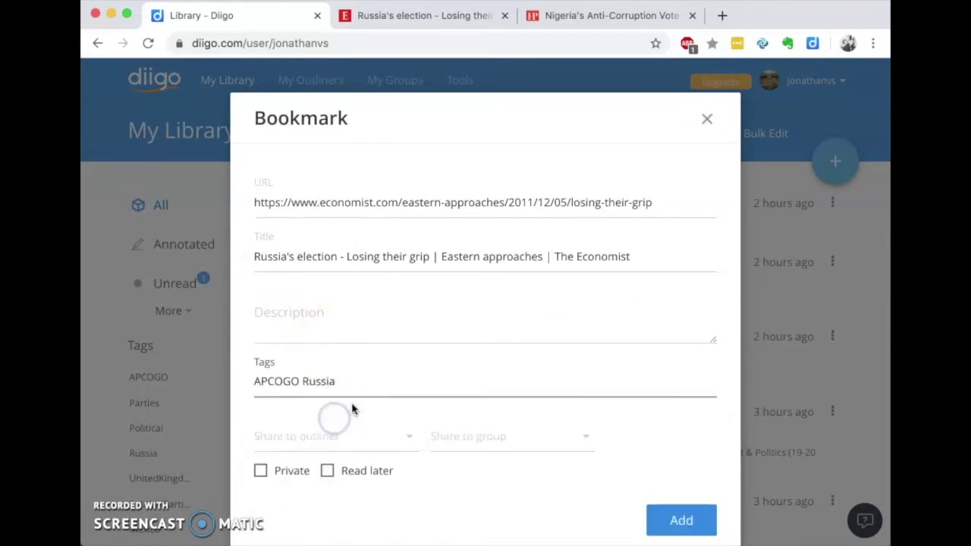
{"action": "left_click", "coordinate": [692, 522]}
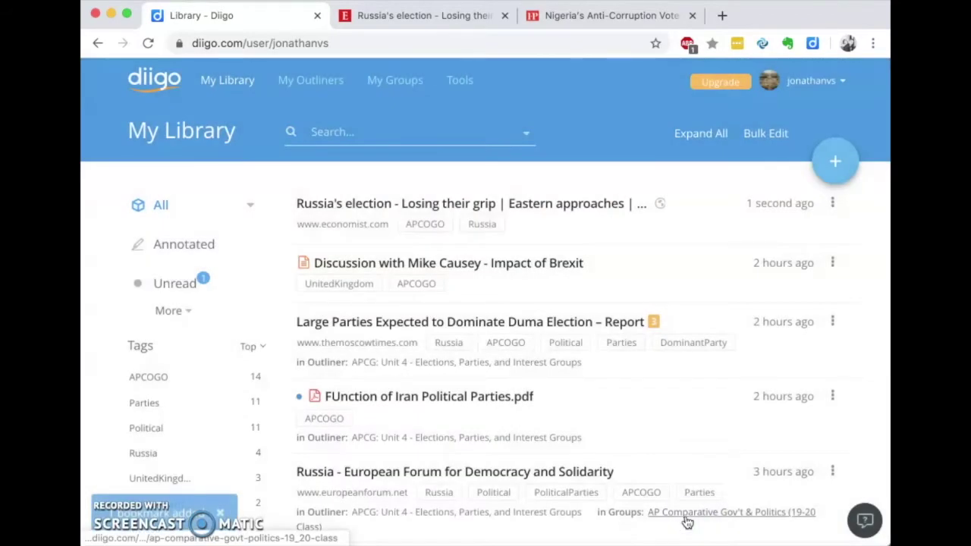
{"action": "left_click", "coordinate": [688, 349]}
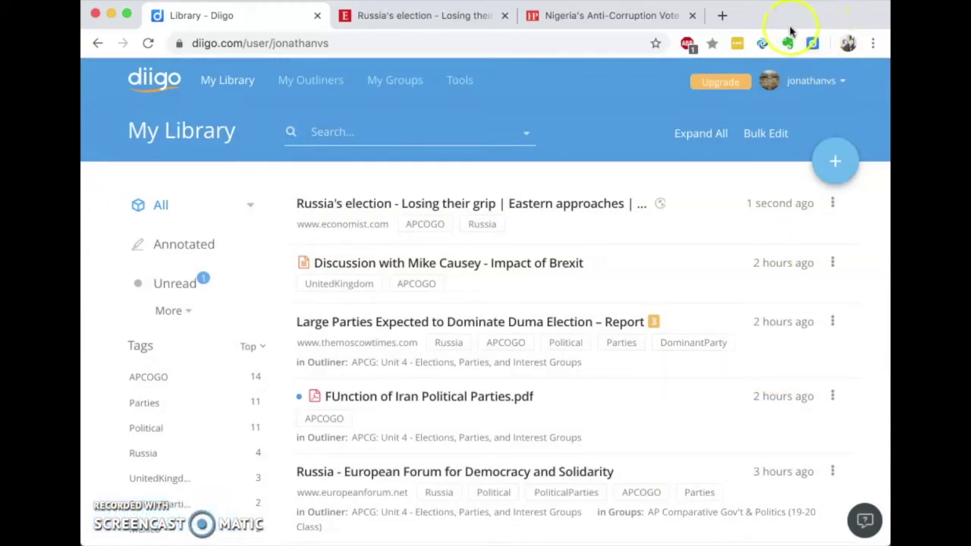
- Open the existing Diigo bookmark for the Nigeria's Anti-Corruption Vote article for editing
{"action": "left_click", "coordinate": [645, 24]}
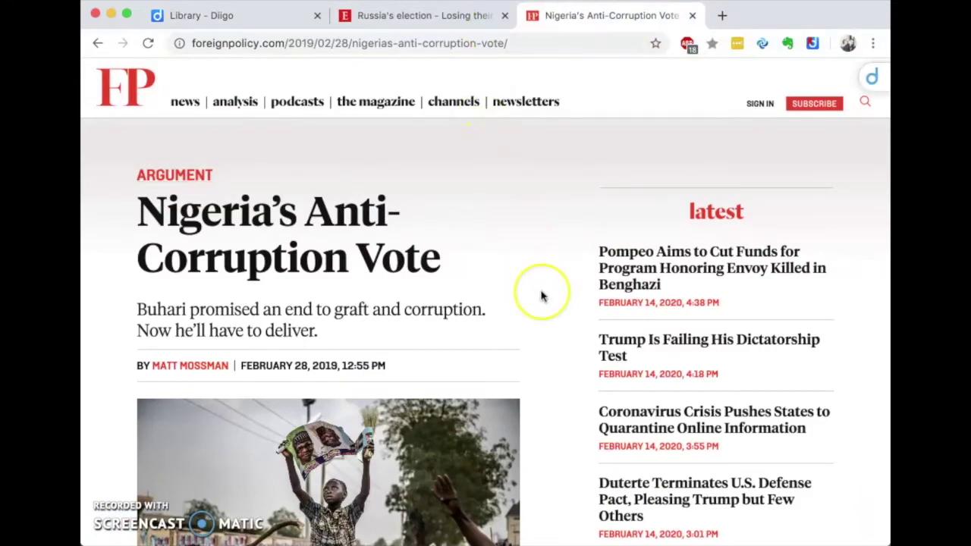
{"action": "scroll", "coordinate": [542, 296], "scroll_direction": "down", "scroll_amount": 10}
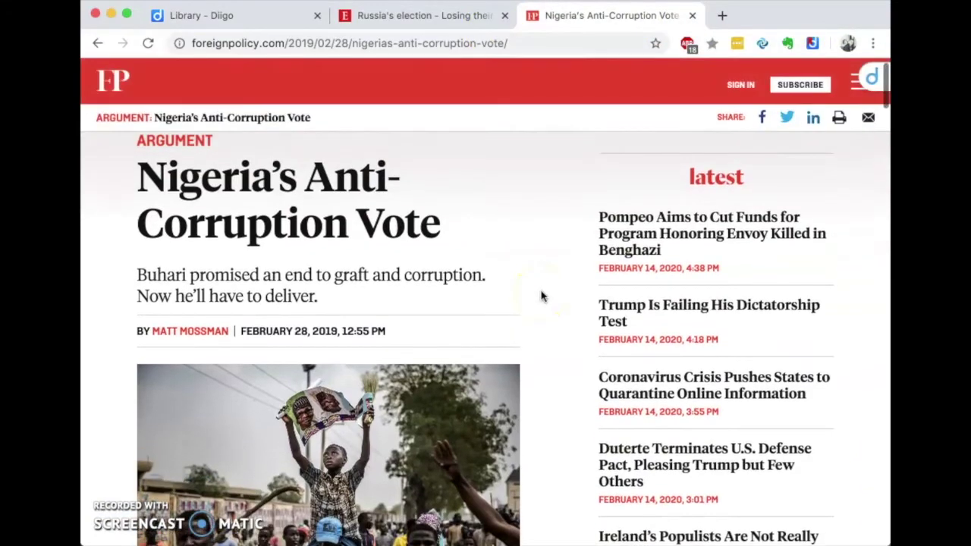
{"action": "scroll", "coordinate": [541, 296], "scroll_direction": "down", "scroll_amount": 5}
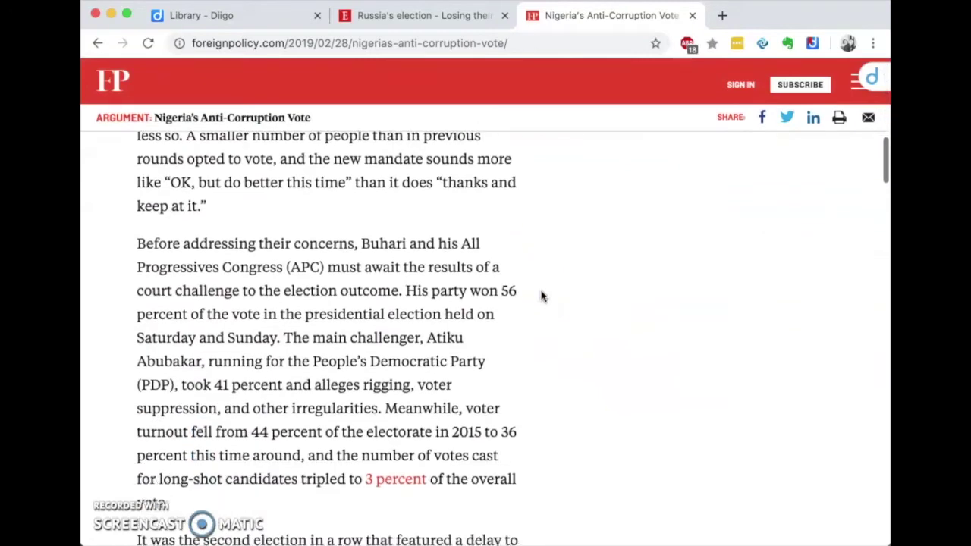
{"action": "scroll", "coordinate": [542, 296], "scroll_direction": "up", "scroll_amount": 6}
{"action": "scroll", "coordinate": [542, 295], "scroll_direction": "up", "scroll_amount": 3}
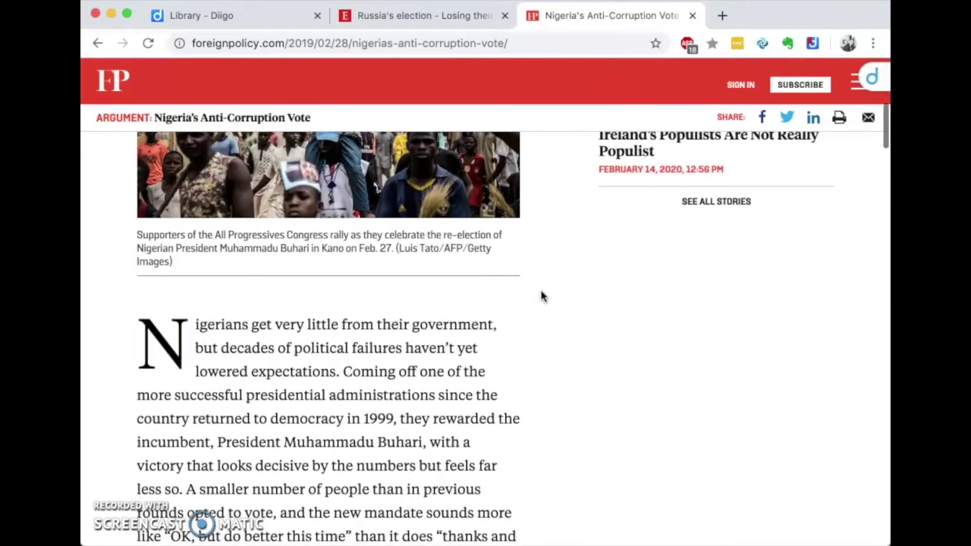
{"action": "left_click", "coordinate": [813, 43]}
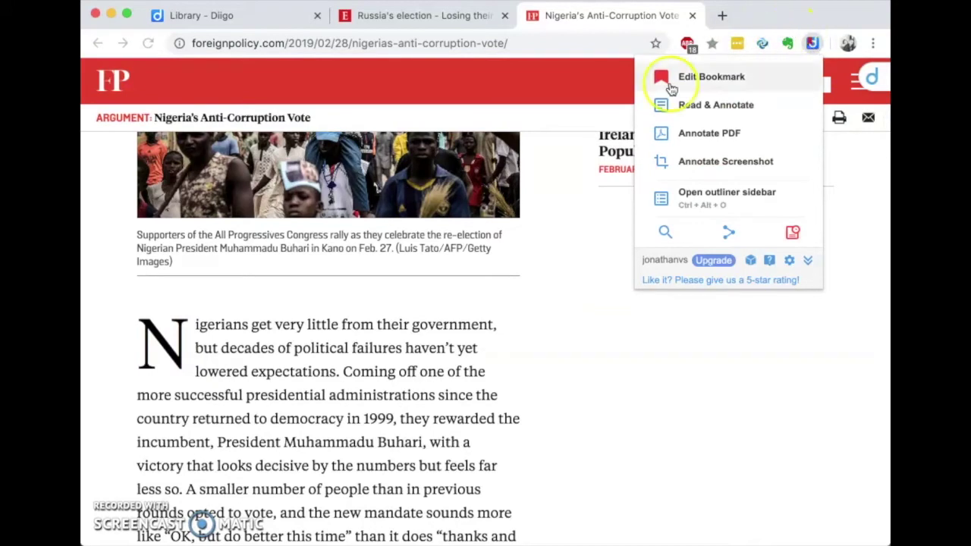
{"action": "left_click", "coordinate": [700, 78]}
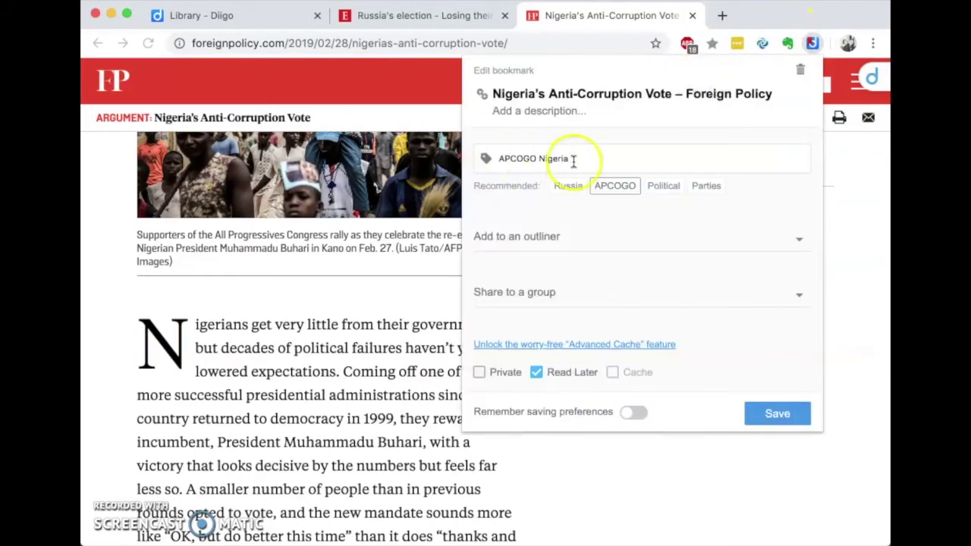
- Replace the bookmark's tags, starting with APCOGO and Nigeria
{"action": "left_click_drag", "start_coordinate": [581, 158], "coordinate": [468, 162]}
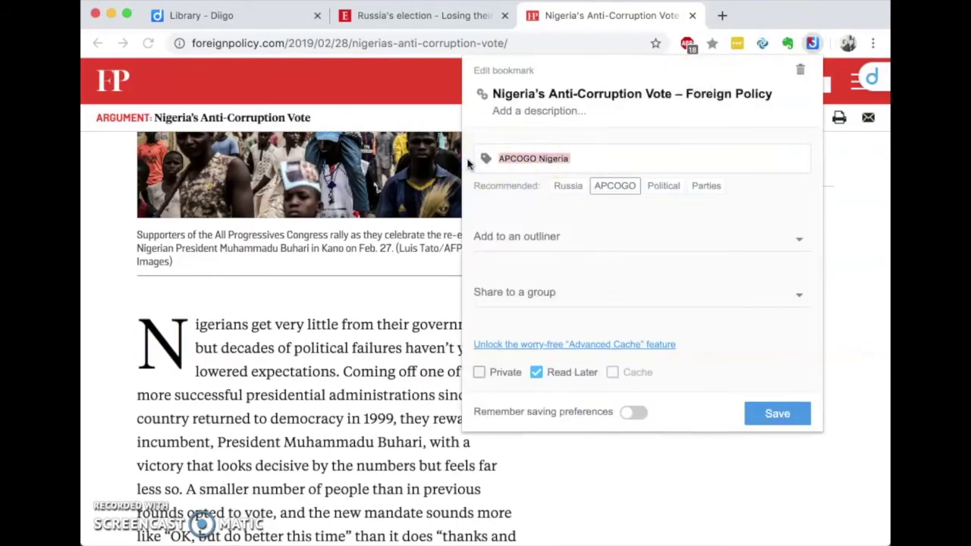
{"action": "type", "text": "A"}
{"action": "left_click", "coordinate": [499, 184]}
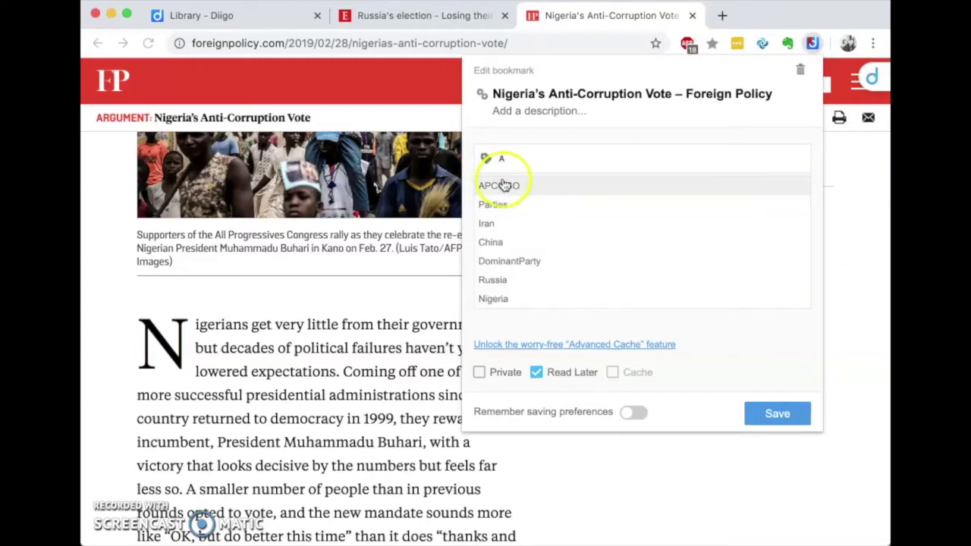
{"action": "left_click", "coordinate": [596, 173]}
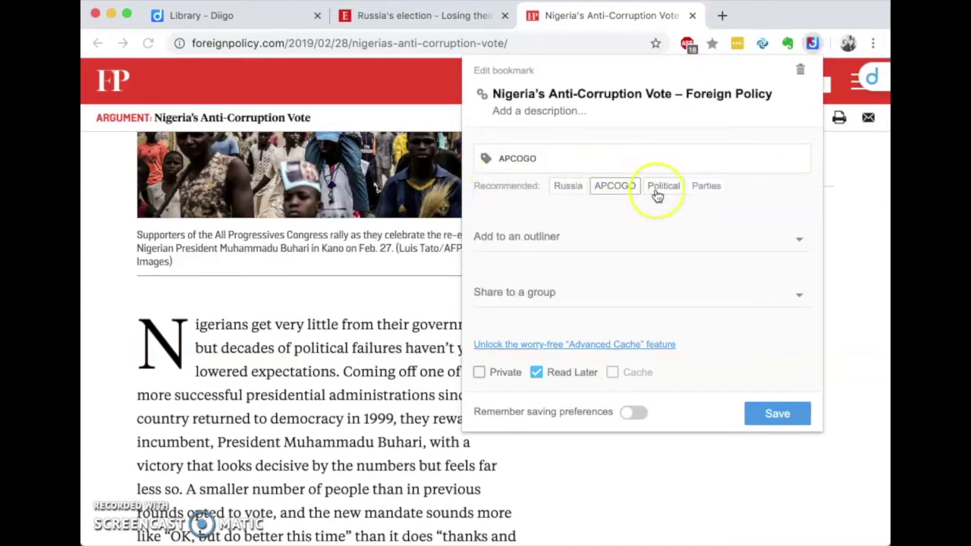
{"action": "type", "text": "Nigeria Political Parties"}
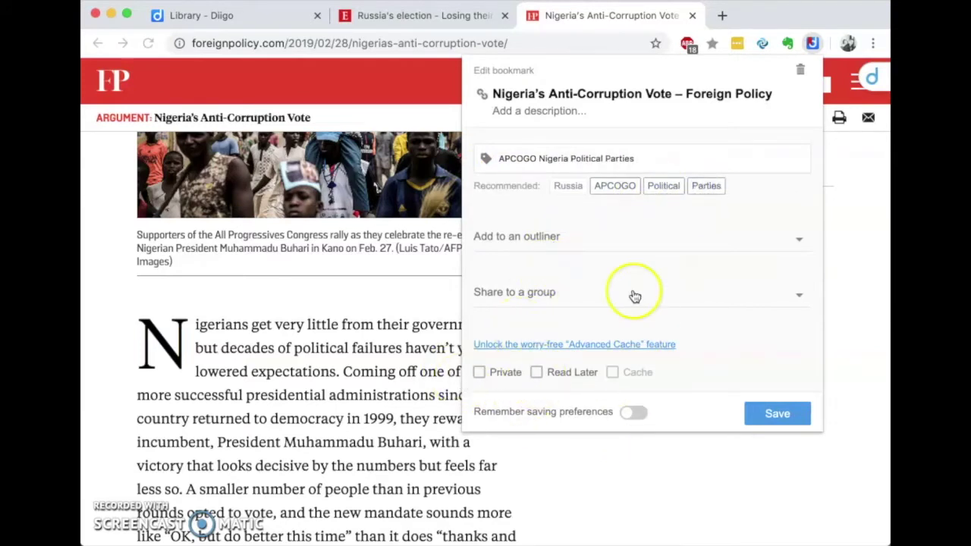
- File the bookmark in the Unit 4 outliner and save the changes
{"action": "left_click", "coordinate": [618, 236]}
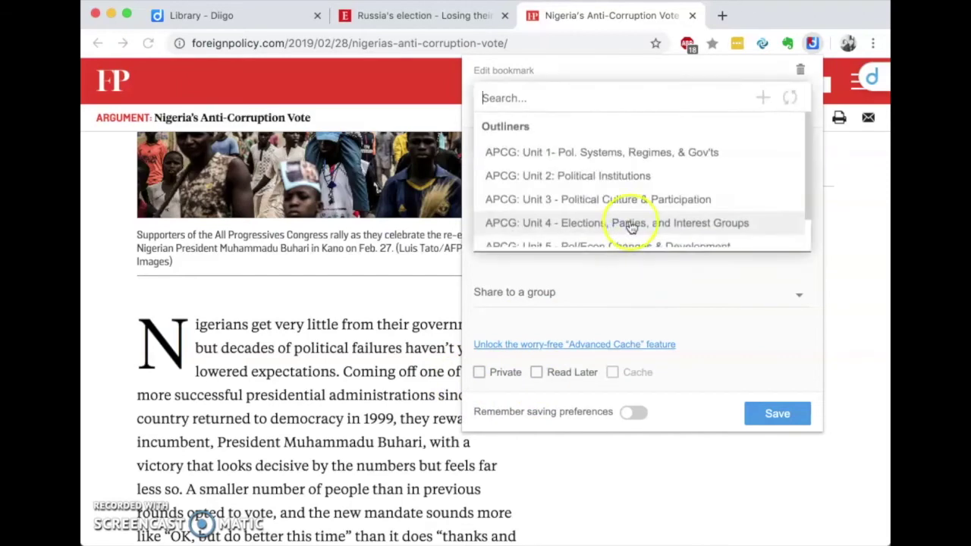
{"action": "scroll", "coordinate": [631, 228], "scroll_direction": "down", "scroll_amount": 1}
{"action": "left_click", "coordinate": [594, 201]}
{"action": "left_click", "coordinate": [777, 414]}
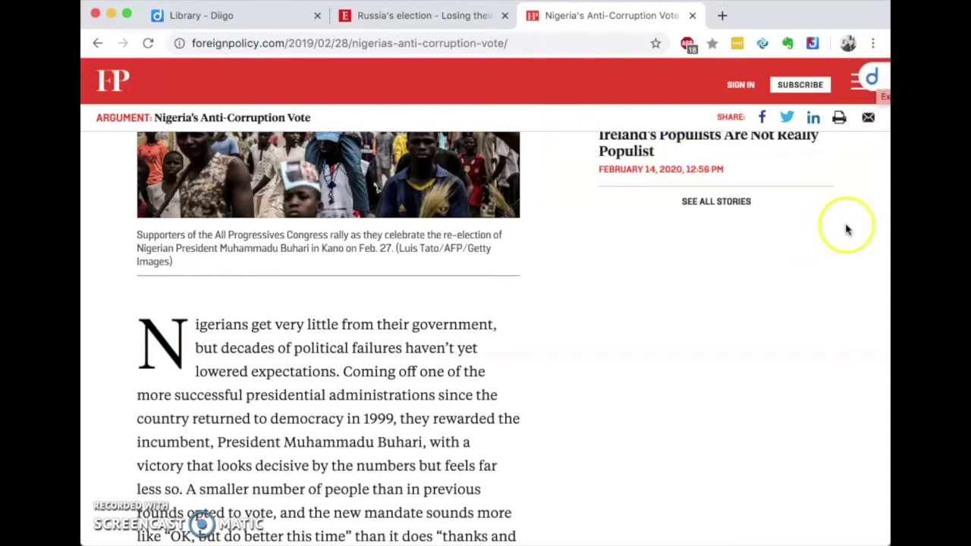
{"action": "scroll", "coordinate": [820, 336], "scroll_direction": "down", "scroll_amount": 3}
- Highlight the passage from 'A smaller number of people' to 'keep at it.'
{"action": "left_click", "coordinate": [829, 381]}
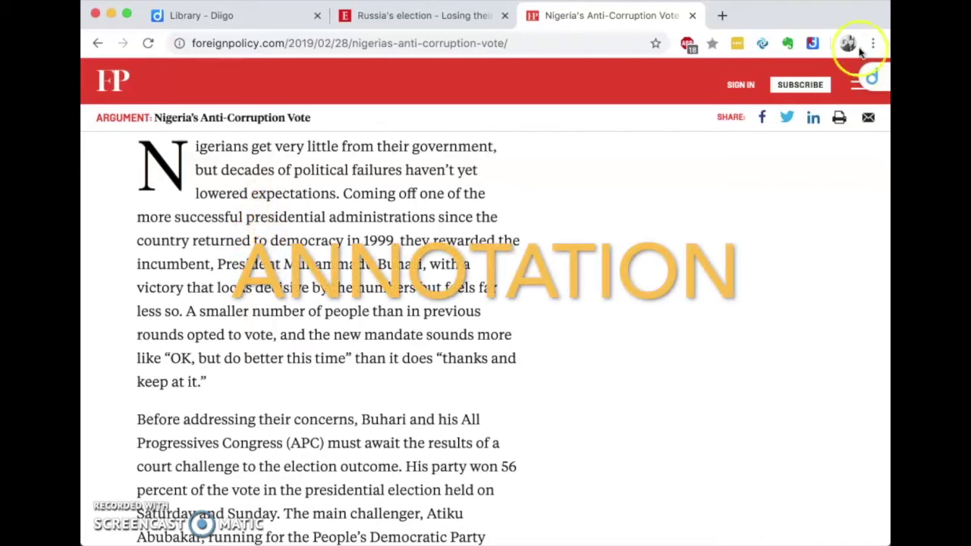
{"action": "left_click", "coordinate": [877, 79]}
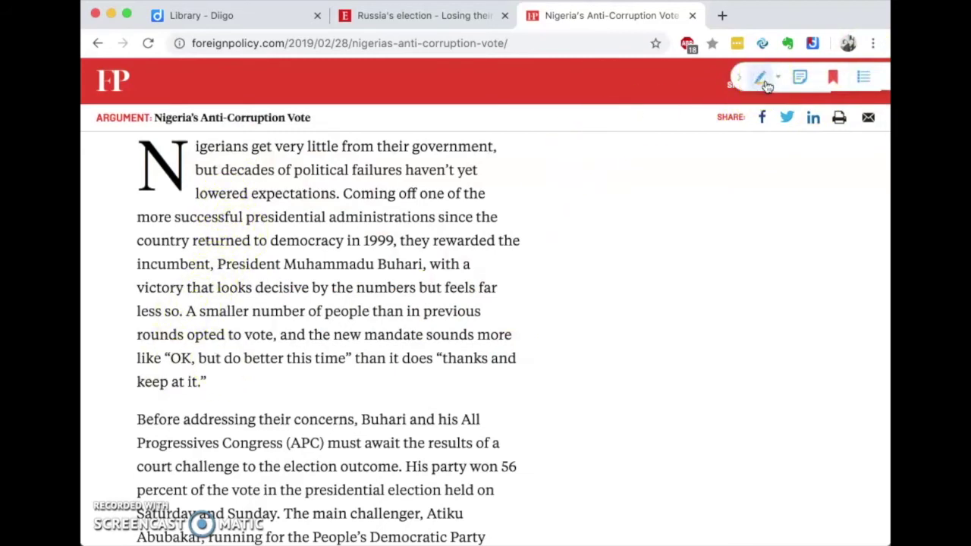
{"action": "left_click_drag", "start_coordinate": [213, 379], "coordinate": [188, 314]}
{"action": "scroll", "coordinate": [518, 390], "scroll_direction": "down", "scroll_amount": 3}
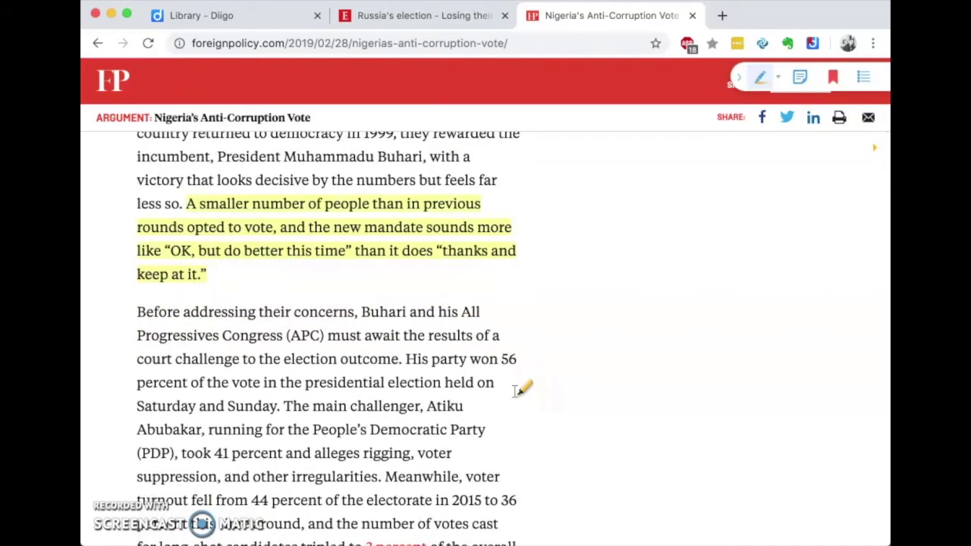
{"action": "scroll", "coordinate": [518, 390], "scroll_direction": "down", "scroll_amount": 3}
{"action": "scroll", "coordinate": [492, 382], "scroll_direction": "down", "scroll_amount": 4}
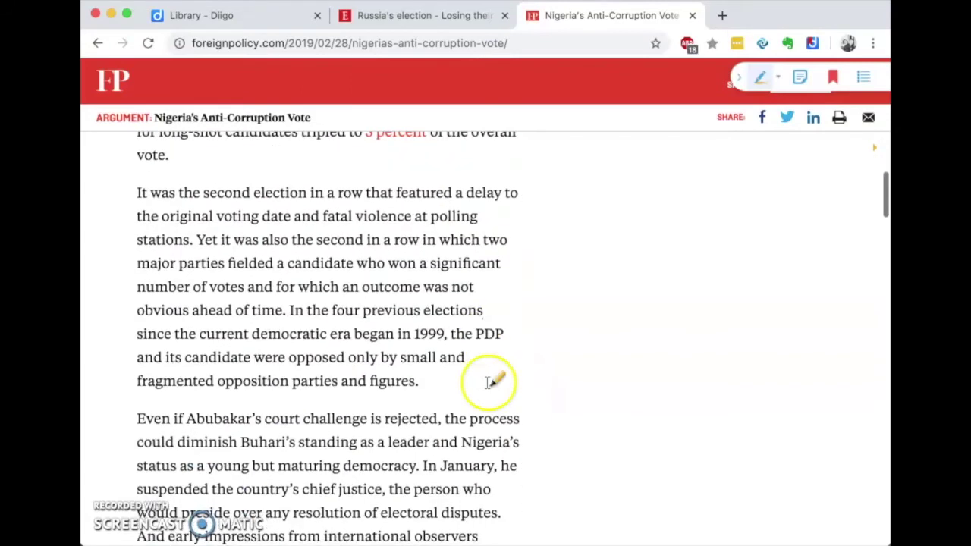
- Save a sticky note reading 'Yes, These elections brought about democracy' on the article
{"action": "left_click", "coordinate": [803, 78]}
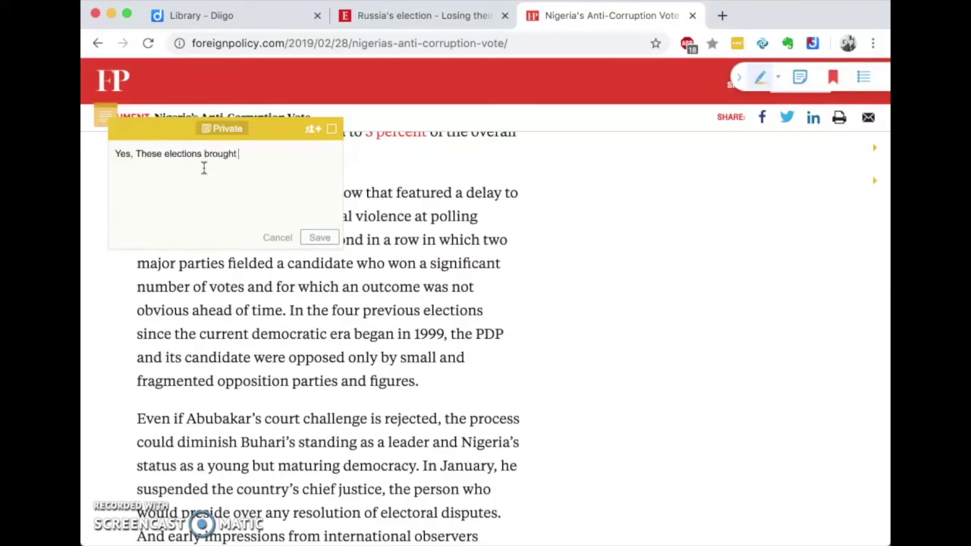
{"action": "left_click", "coordinate": [318, 237]}
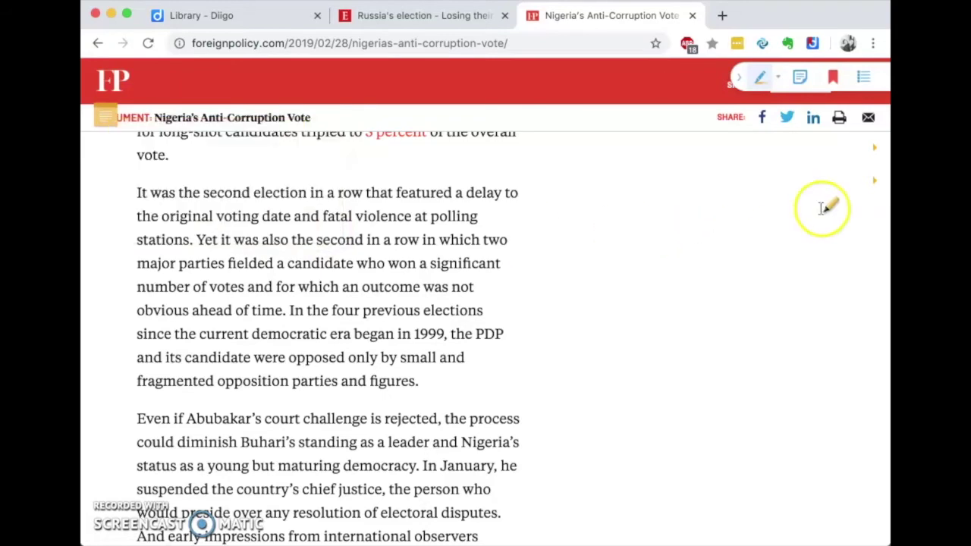
{"action": "scroll", "coordinate": [650, 266], "scroll_direction": "up", "scroll_amount": 5}
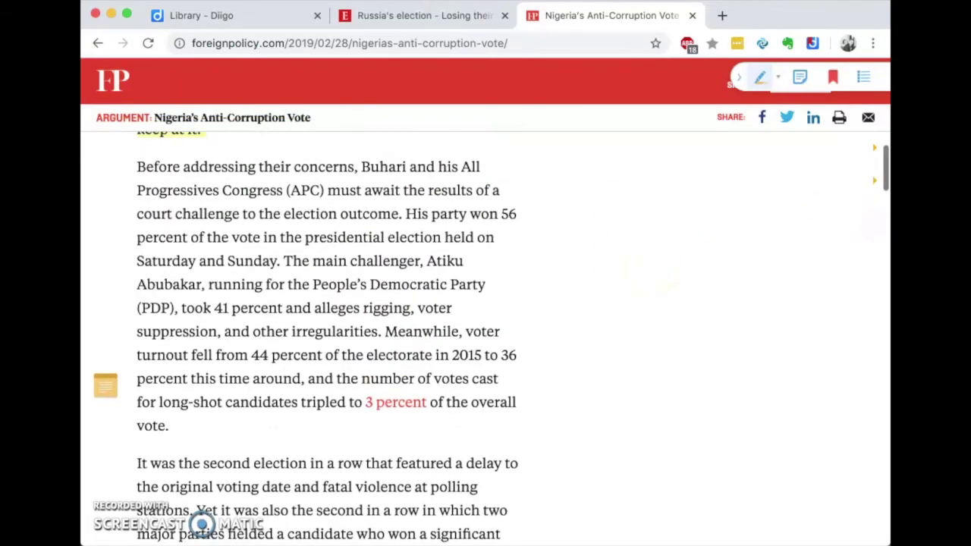
- Reload the library, check the Nigeria bookmark, and filter the library to Unread items
{"action": "left_click", "coordinate": [256, 16]}
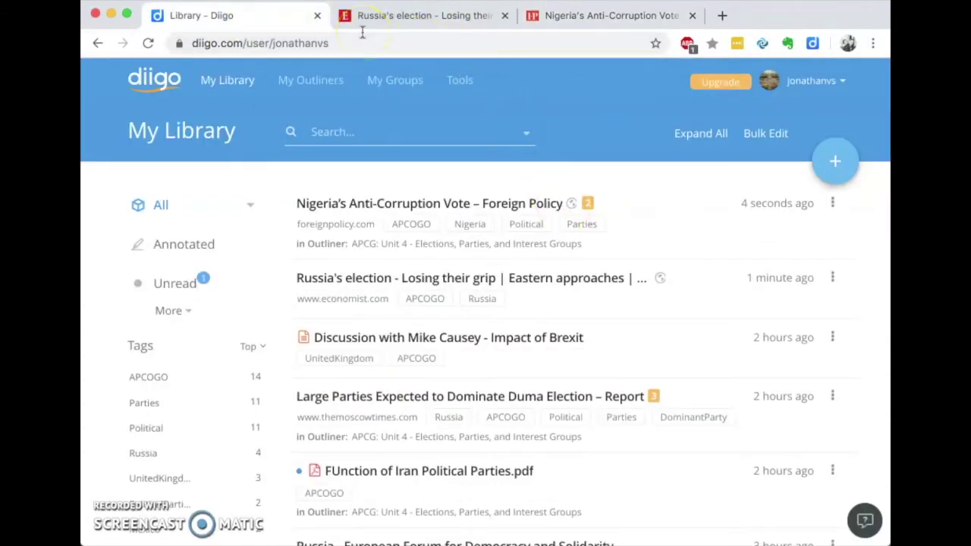
{"action": "left_click", "coordinate": [144, 44]}
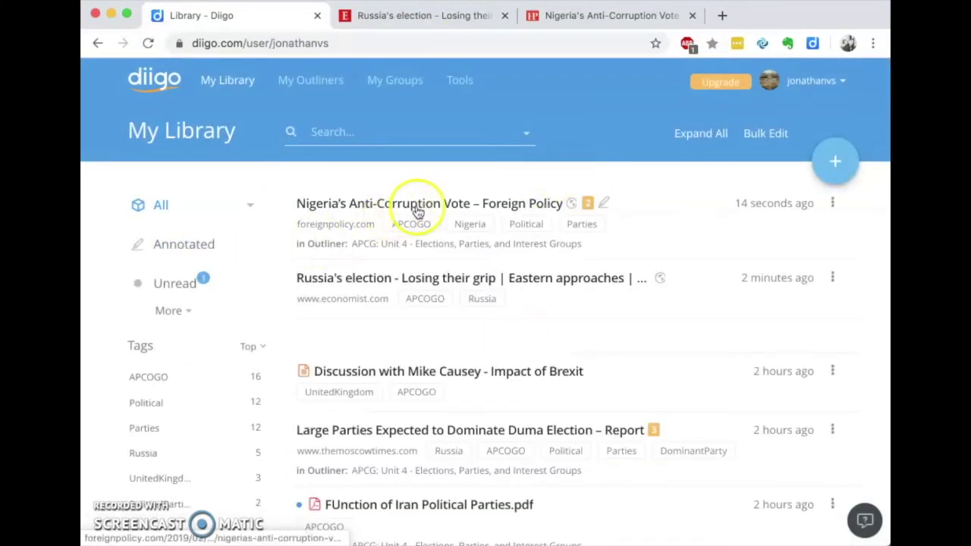
{"action": "left_click", "coordinate": [417, 204]}
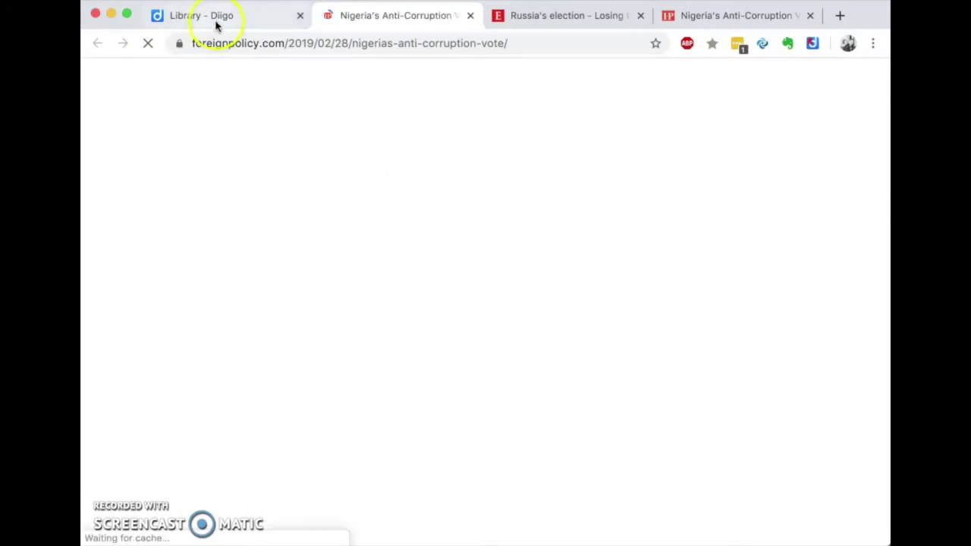
{"action": "left_click", "coordinate": [220, 18]}
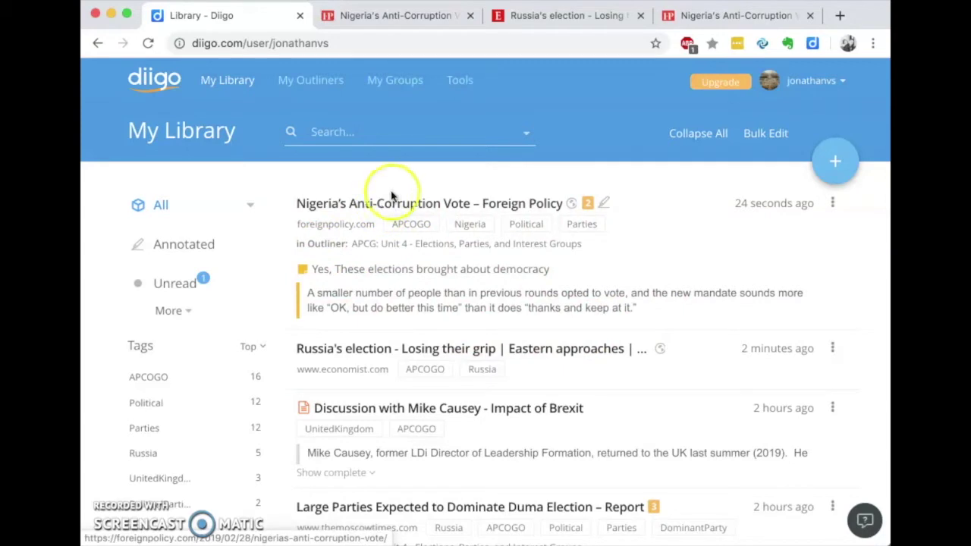
{"action": "left_click", "coordinate": [179, 284]}
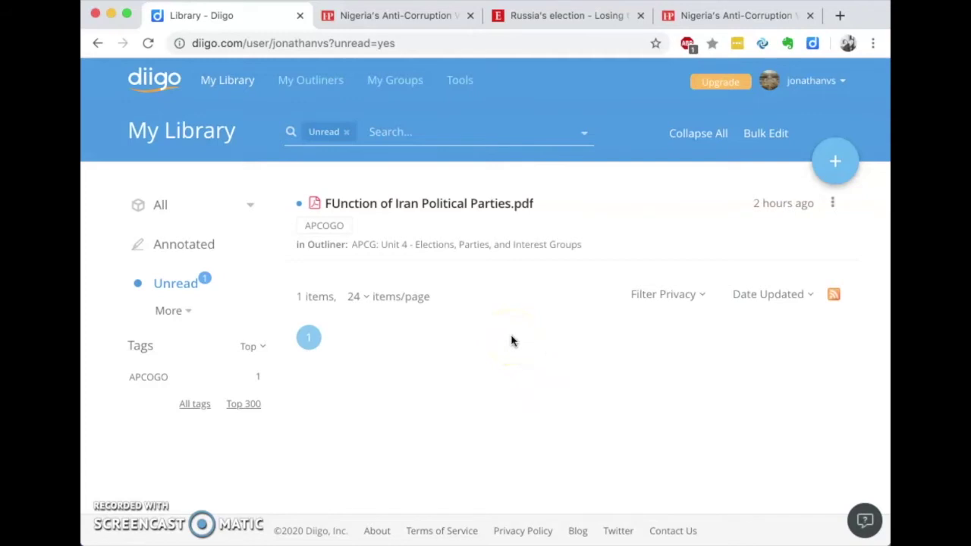
{"action": "left_click", "coordinate": [187, 133]}
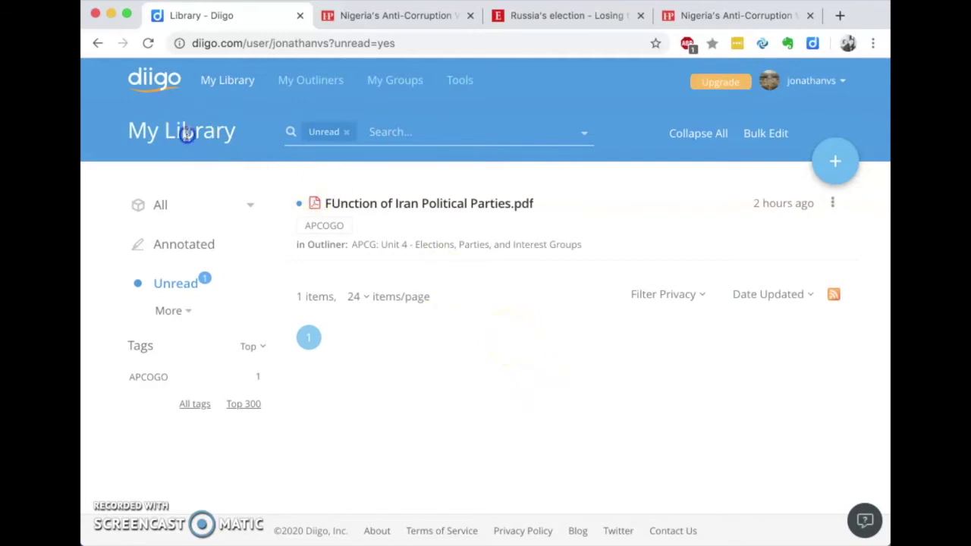
- Collapse all library annotations, then open the APCG: Unit 4 outliner from My Outliners
{"action": "left_click", "coordinate": [222, 80]}
{"action": "scroll", "coordinate": [500, 392], "scroll_direction": "down", "scroll_amount": 15}
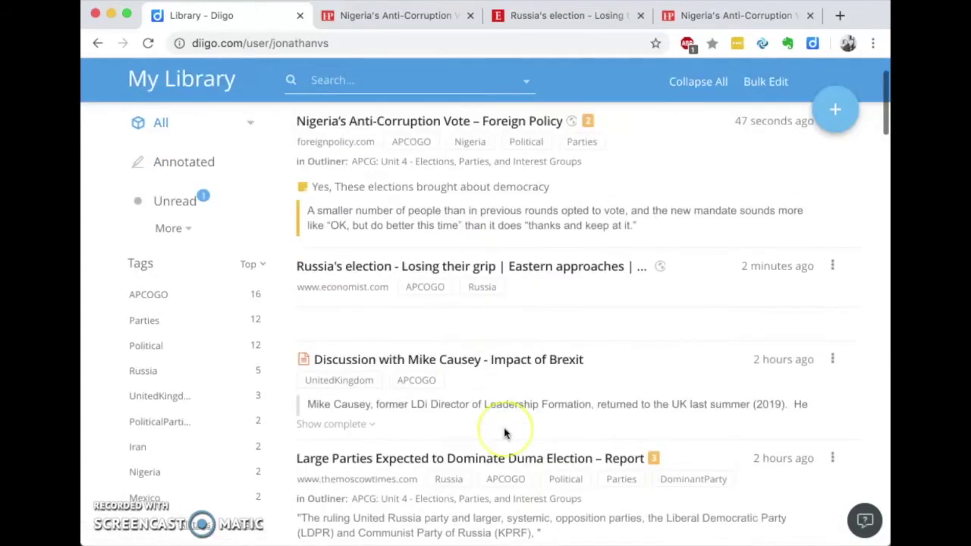
{"action": "scroll", "coordinate": [505, 433], "scroll_direction": "up", "scroll_amount": 15}
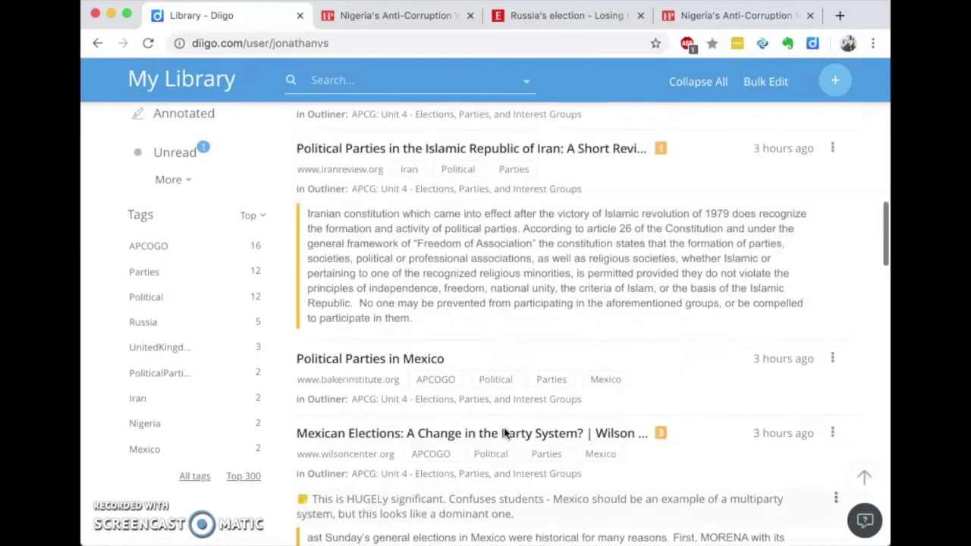
{"action": "scroll", "coordinate": [620, 216], "scroll_direction": "down", "scroll_amount": 1}
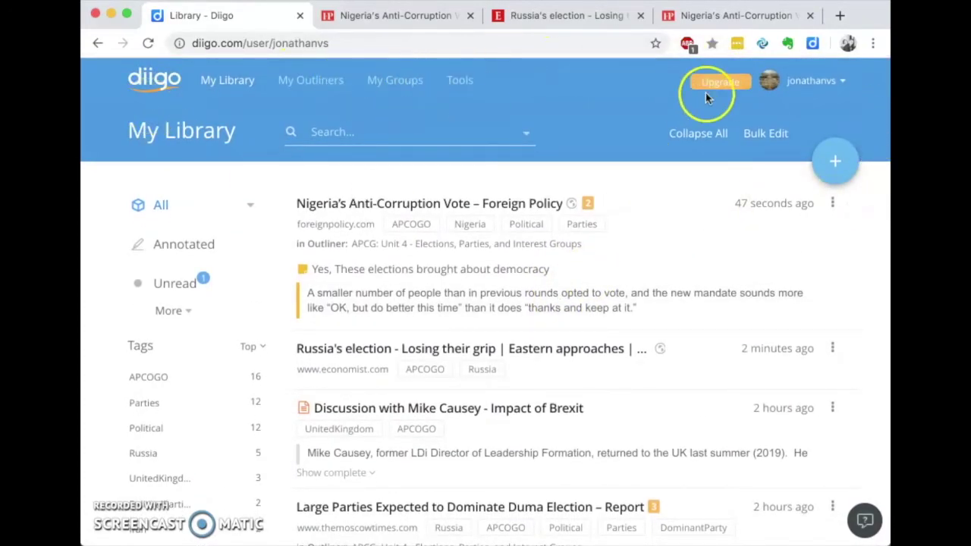
{"action": "left_click", "coordinate": [698, 133]}
{"action": "left_click", "coordinate": [315, 82]}
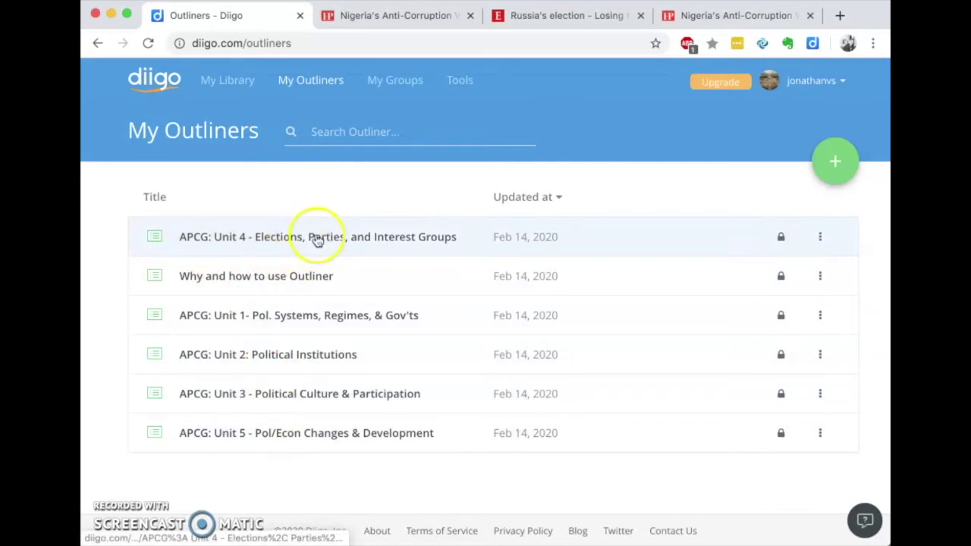
{"action": "left_click", "coordinate": [265, 241]}
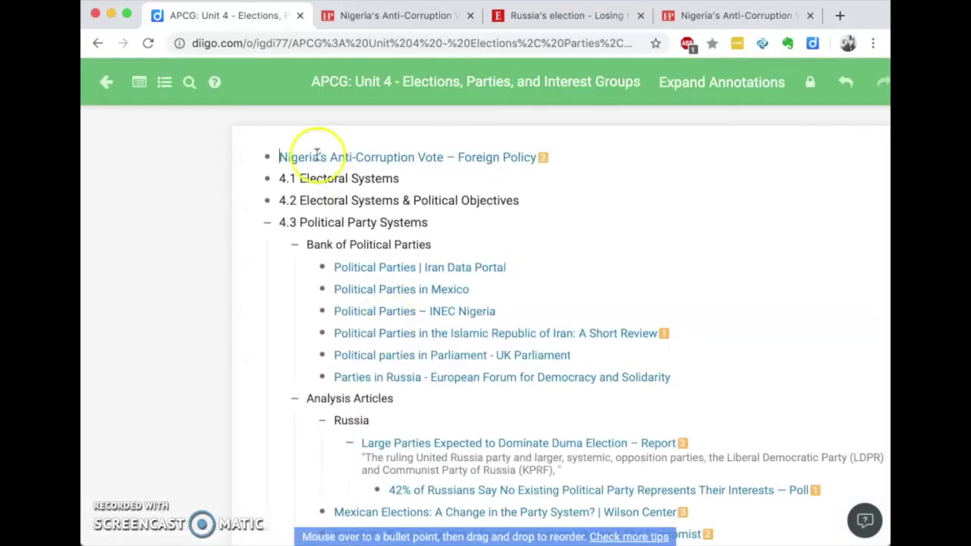
- Move Political Parties | Iran Data Portal to the end of the Bank of Political Parties list
{"action": "left_click", "coordinate": [267, 222]}
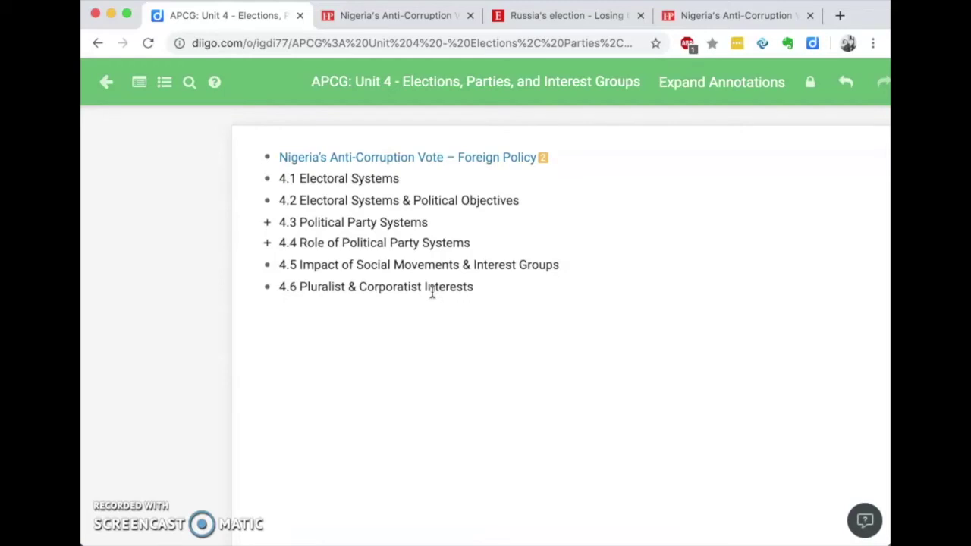
{"action": "left_click", "coordinate": [268, 223]}
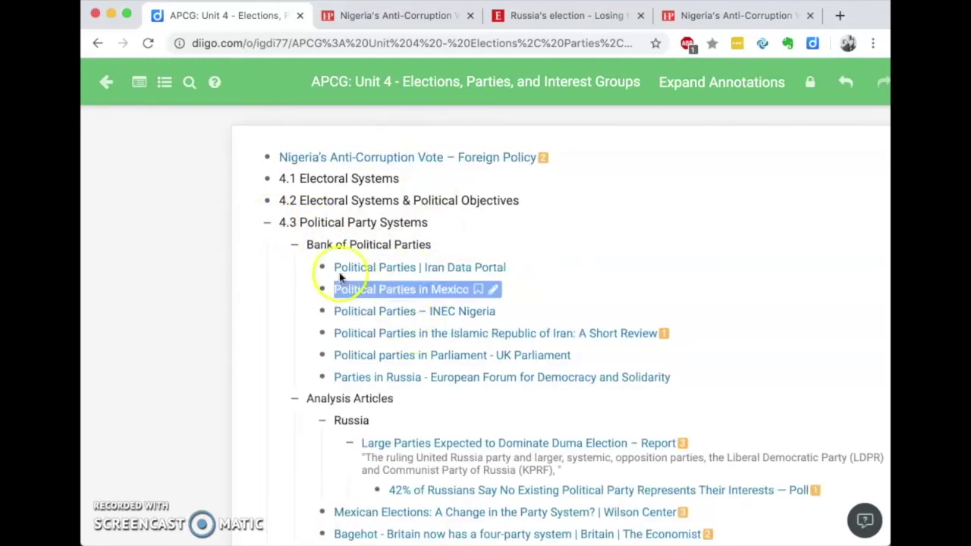
{"action": "left_click_drag", "start_coordinate": [327, 268], "coordinate": [324, 355]}
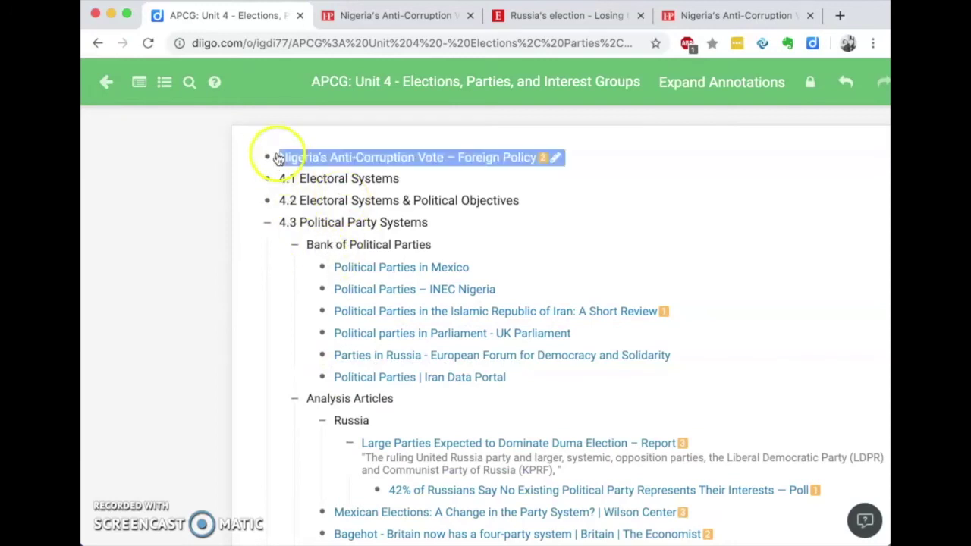
{"action": "scroll", "coordinate": [389, 283], "scroll_direction": "down", "scroll_amount": 3}
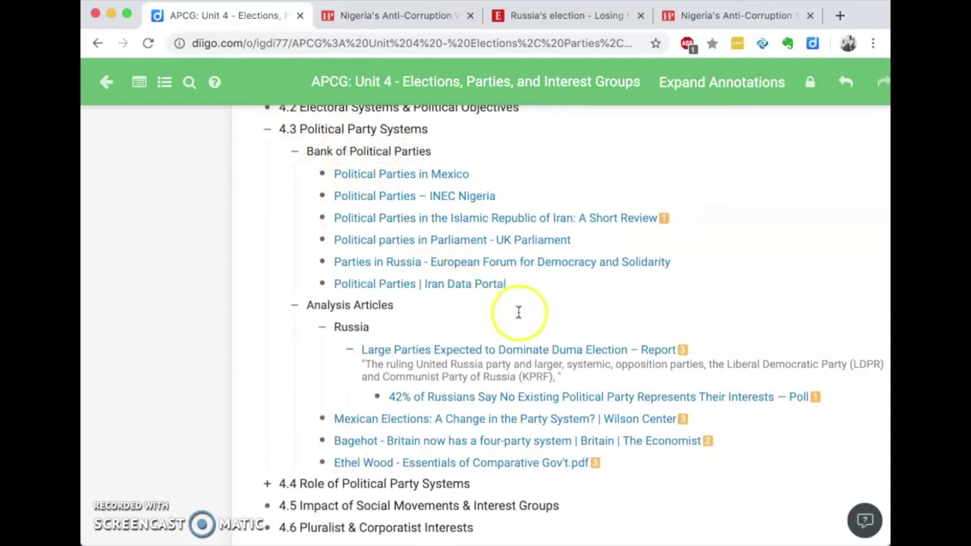
{"action": "scroll", "coordinate": [522, 324], "scroll_direction": "up", "scroll_amount": 1}
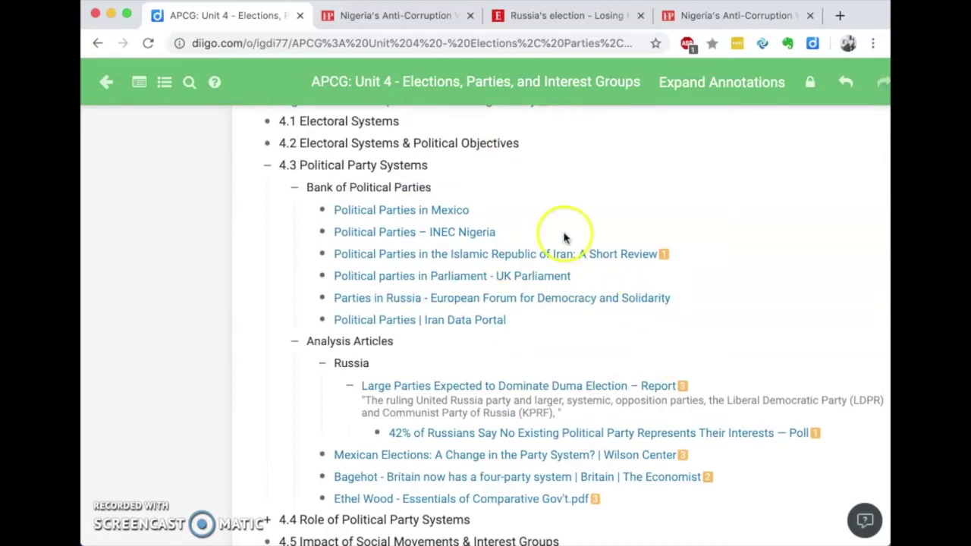
{"action": "scroll", "coordinate": [455, 220], "scroll_direction": "up", "scroll_amount": 2}
- Collapse and re-expand 4.3 Political Party Systems, then open the Mexican Elections article
{"action": "left_click", "coordinate": [267, 222]}
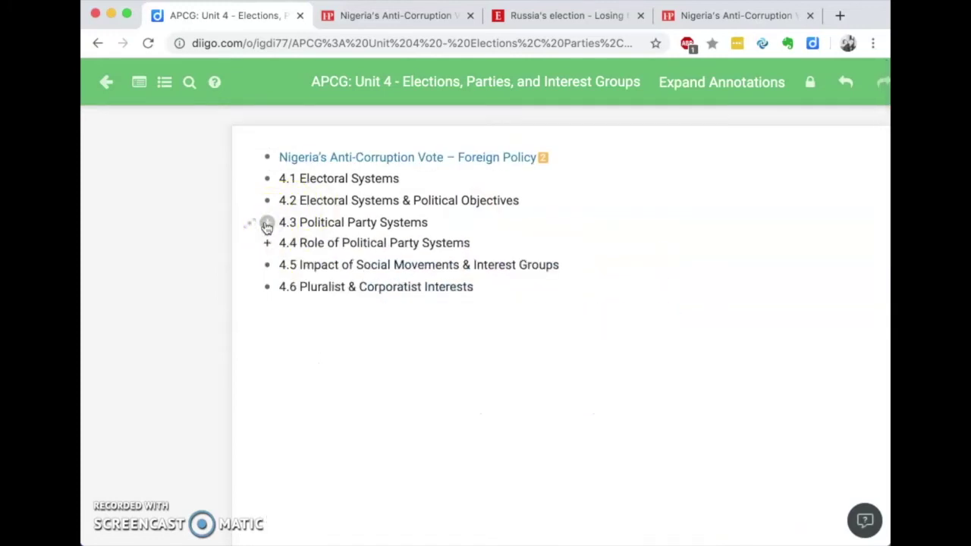
{"action": "left_click", "coordinate": [267, 223]}
{"action": "scroll", "coordinate": [407, 354], "scroll_direction": "down", "scroll_amount": 3}
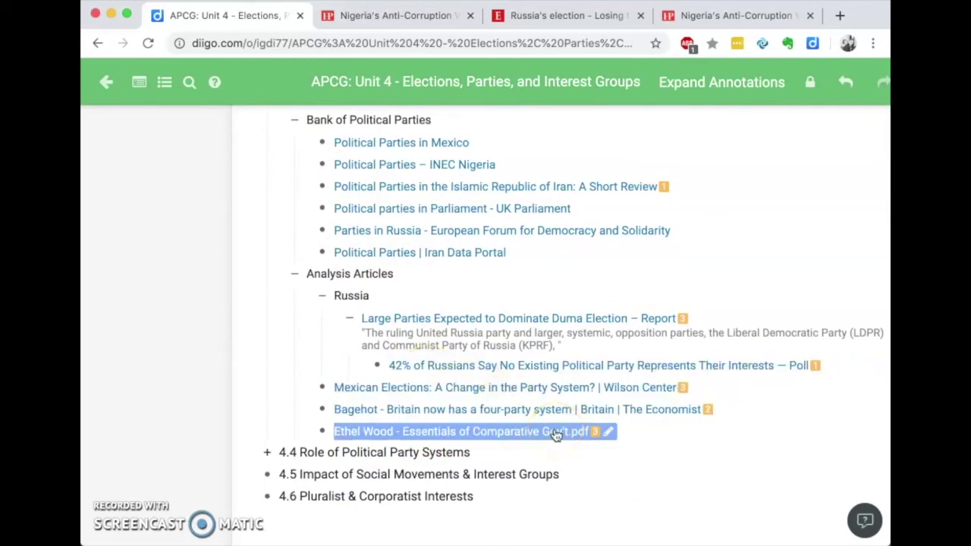
{"action": "scroll", "coordinate": [561, 304], "scroll_direction": "up", "scroll_amount": 2}
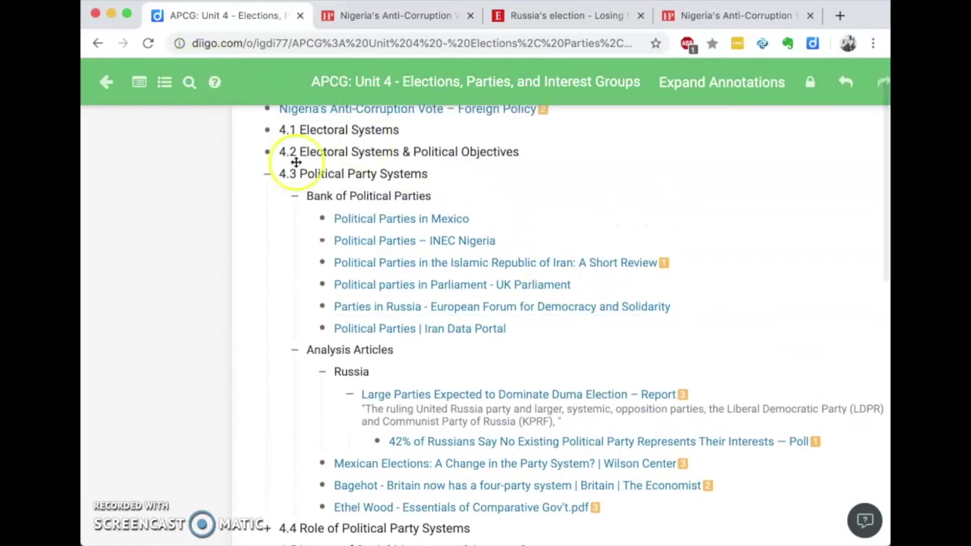
{"action": "left_click", "coordinate": [433, 464]}
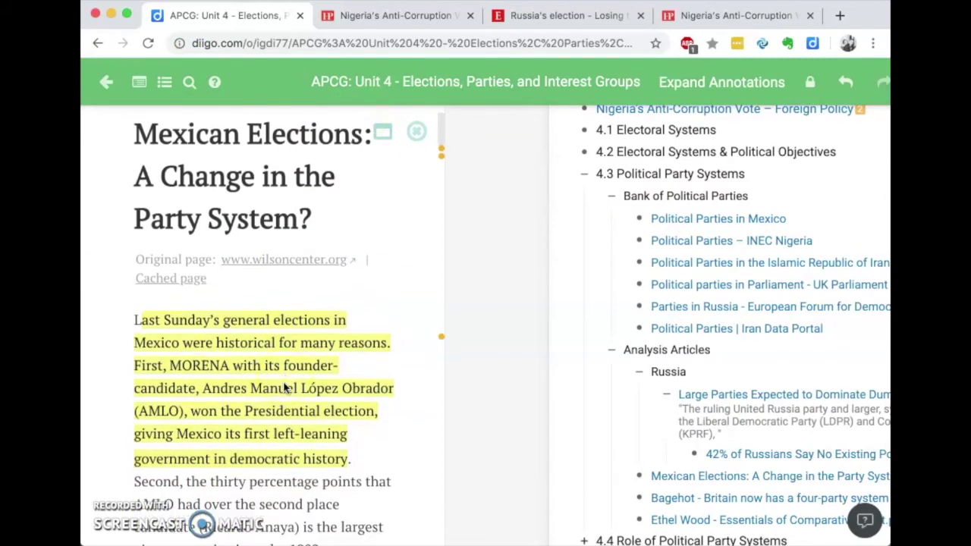
- Highlight in yellow the Mexican Elections passage about the PRI winning around 16% of votes
{"action": "scroll", "coordinate": [283, 389], "scroll_direction": "down", "scroll_amount": 2}
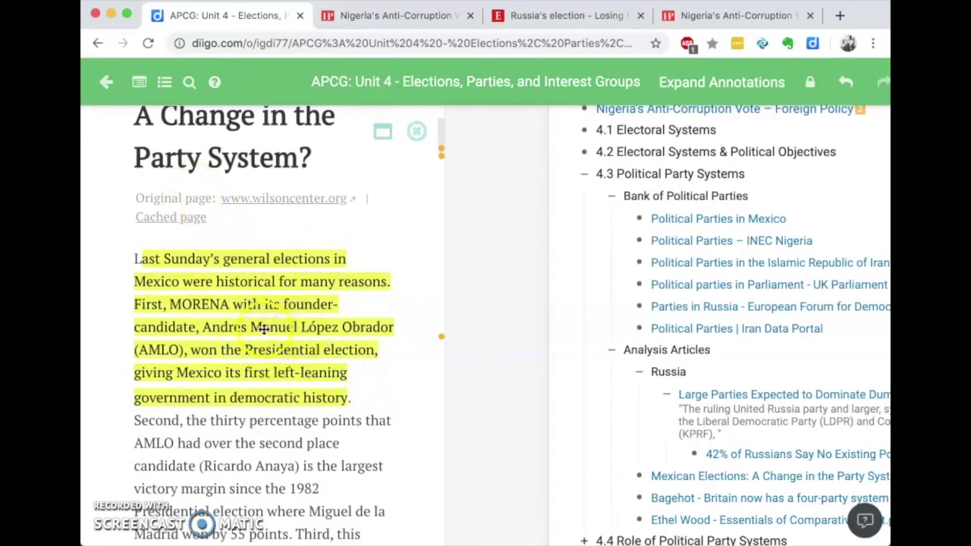
{"action": "scroll", "coordinate": [287, 374], "scroll_direction": "down", "scroll_amount": 10}
{"action": "left_click_drag", "start_coordinate": [263, 327], "coordinate": [393, 437]}
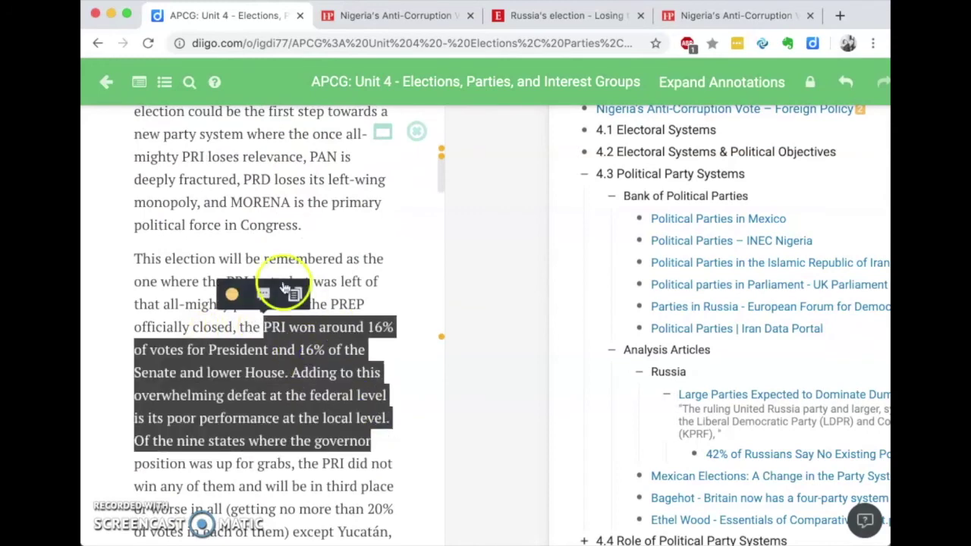
{"action": "left_click", "coordinate": [232, 293]}
{"action": "scroll", "coordinate": [377, 336], "scroll_direction": "down", "scroll_amount": 7}
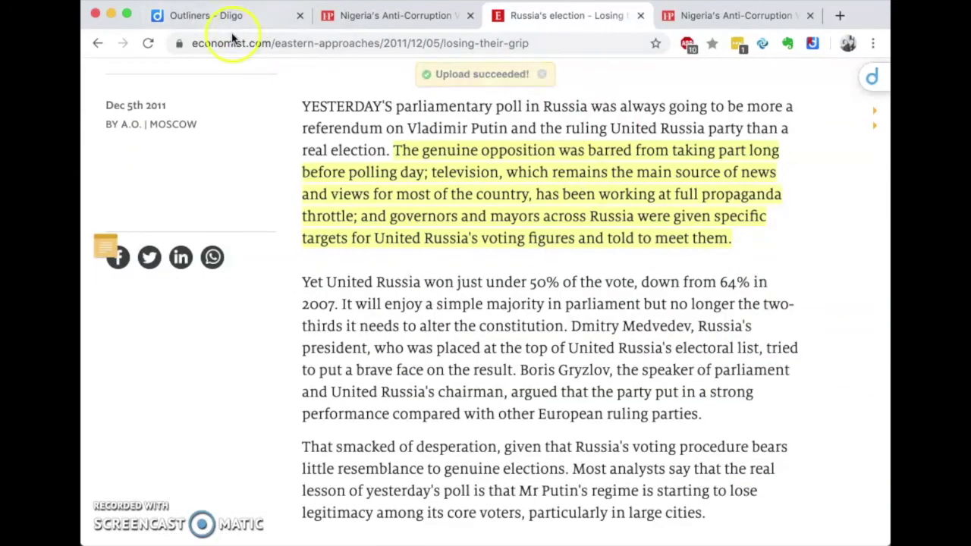
{"action": "left_click", "coordinate": [220, 17]}
- Browse the AP Comparative Gov't & Politics (19-20 Class) group's shared bookmarks, then go home
{"action": "left_click", "coordinate": [389, 83]}
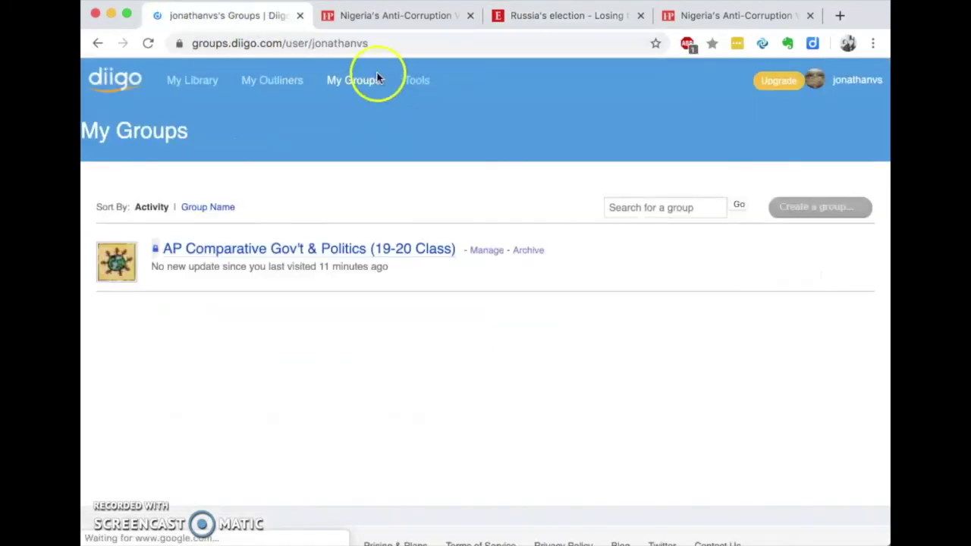
{"action": "left_click", "coordinate": [347, 249]}
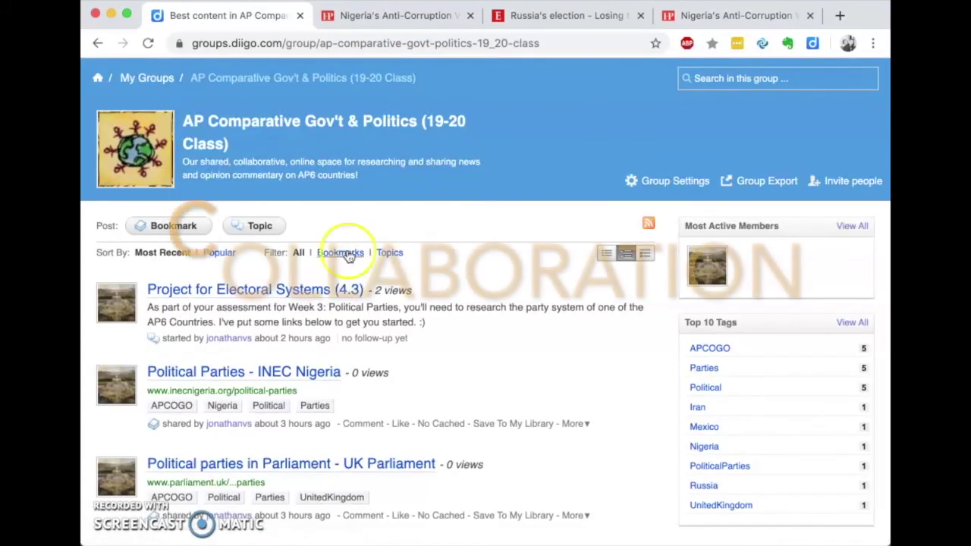
{"action": "scroll", "coordinate": [414, 383], "scroll_direction": "down", "scroll_amount": 5}
{"action": "scroll", "coordinate": [413, 383], "scroll_direction": "down", "scroll_amount": 2}
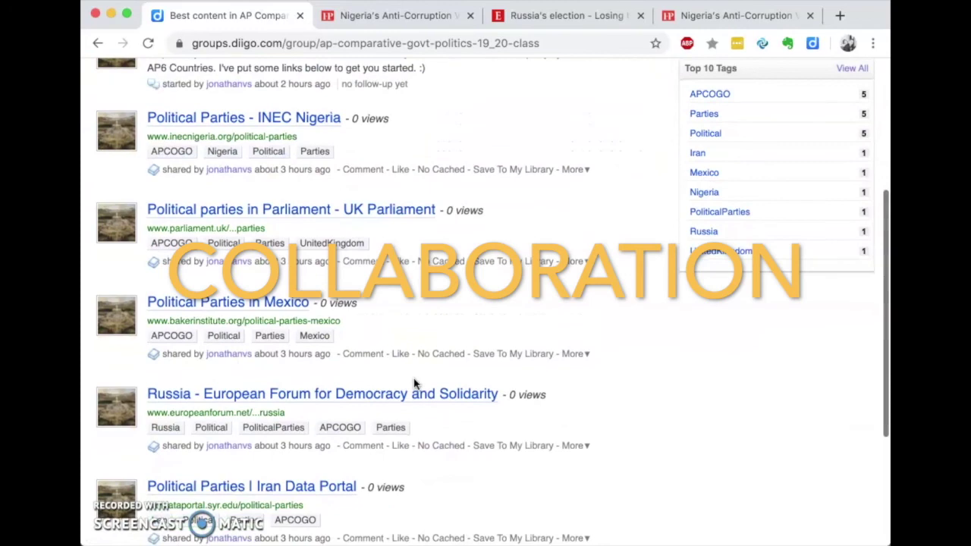
{"action": "scroll", "coordinate": [414, 383], "scroll_direction": "up", "scroll_amount": 7}
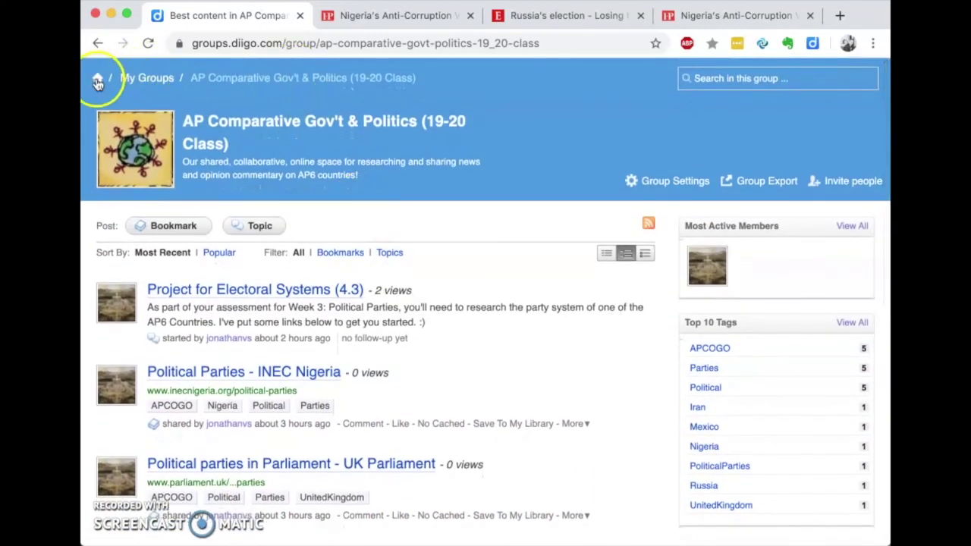
{"action": "left_click", "coordinate": [97, 80]}
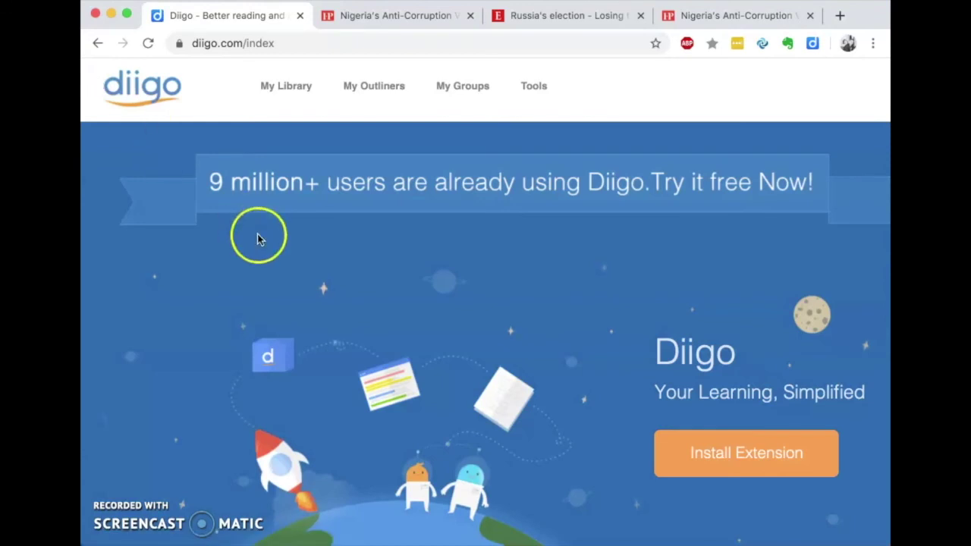